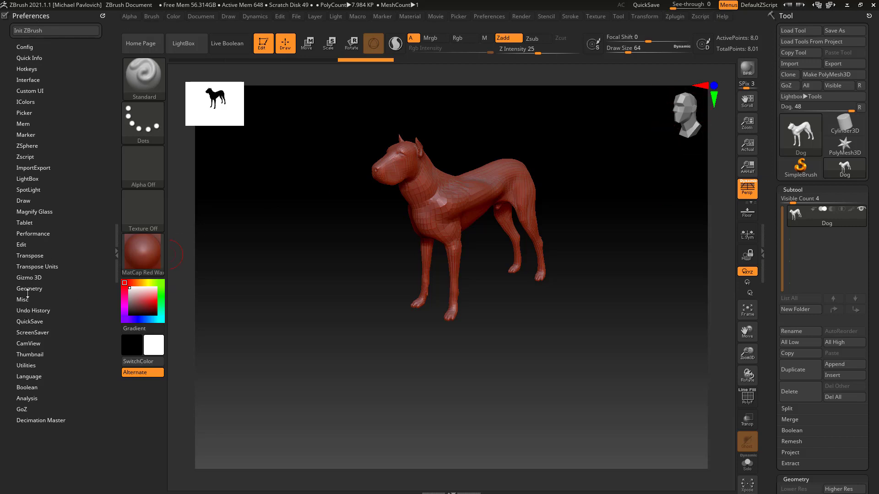
# - Expand the CamView preferences and the Config group, turning CamView off and then back on
pyautogui.click(25, 344)
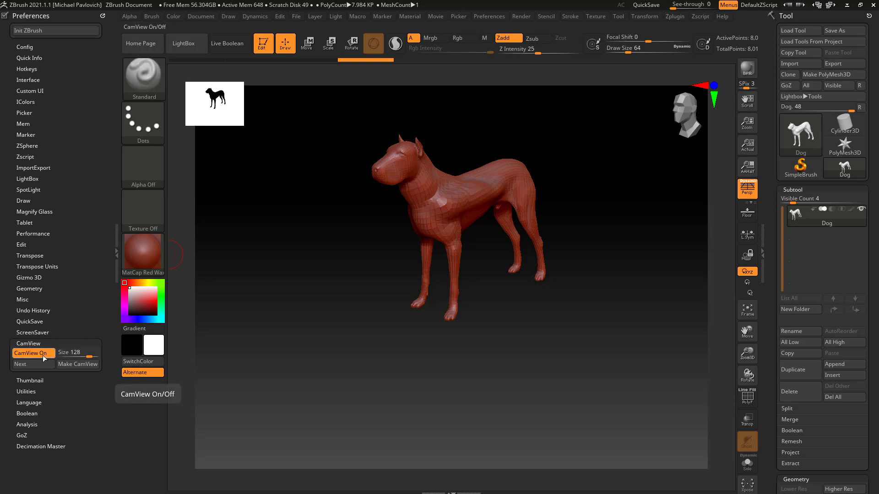
pyautogui.click(43, 356)
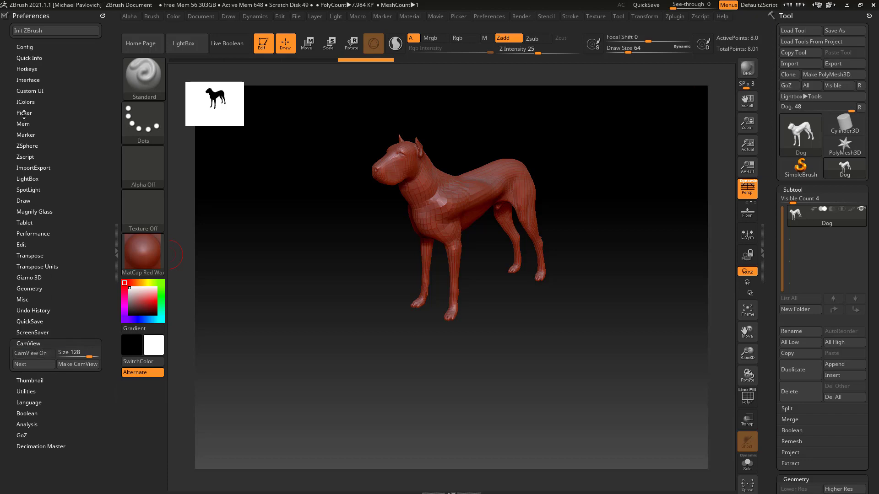
pyautogui.press('shift')
pyautogui.click(26, 48)
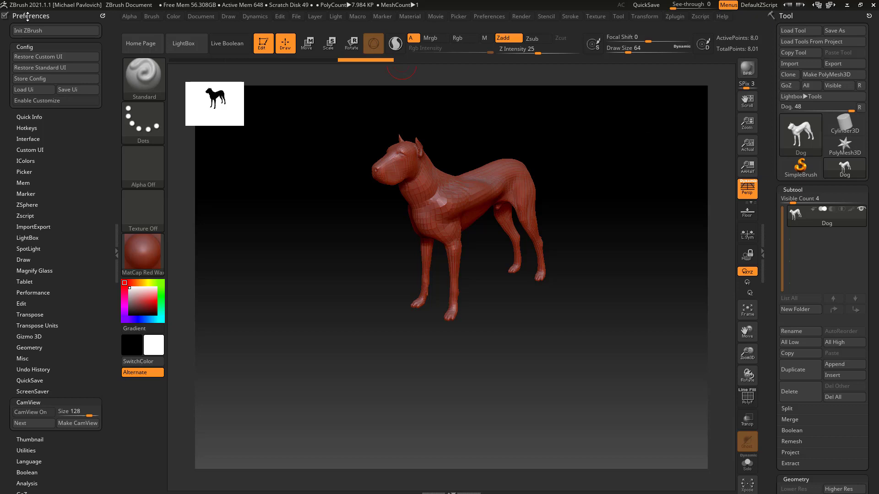
pyautogui.click(28, 413)
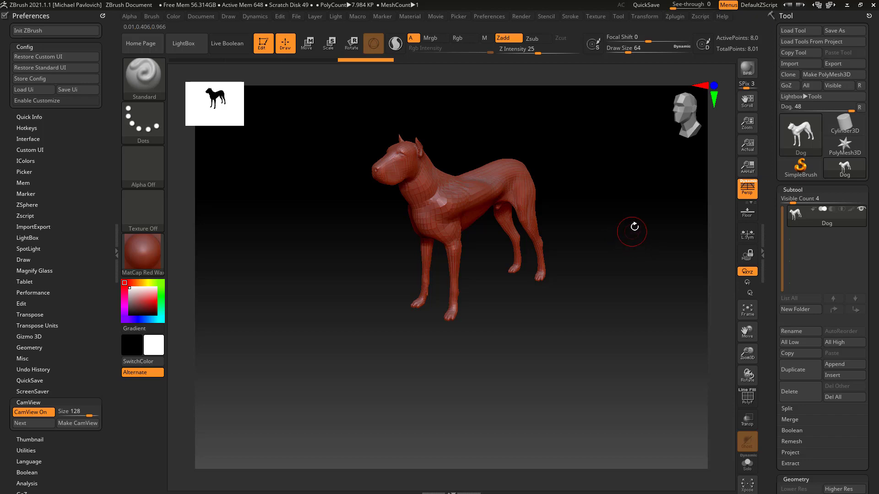
# - Snap the dog to back, front, top and side views, then orbit it to a front three-quarter view
pyautogui.moveTo(618, 240)
pyautogui.mouseDown()
pyautogui.moveTo(653, 232)
pyautogui.moveTo(619, 222)
pyautogui.moveTo(625, 231)
pyautogui.moveTo(488, 152)
pyautogui.moveTo(604, 261)
pyautogui.moveTo(611, 255)
pyautogui.moveTo(589, 194)
pyautogui.moveTo(612, 164)
pyautogui.moveTo(610, 208)
pyautogui.moveTo(621, 231)
pyautogui.moveTo(606, 257)
pyautogui.moveTo(614, 215)
pyautogui.moveTo(628, 220)
pyautogui.mouseUp()
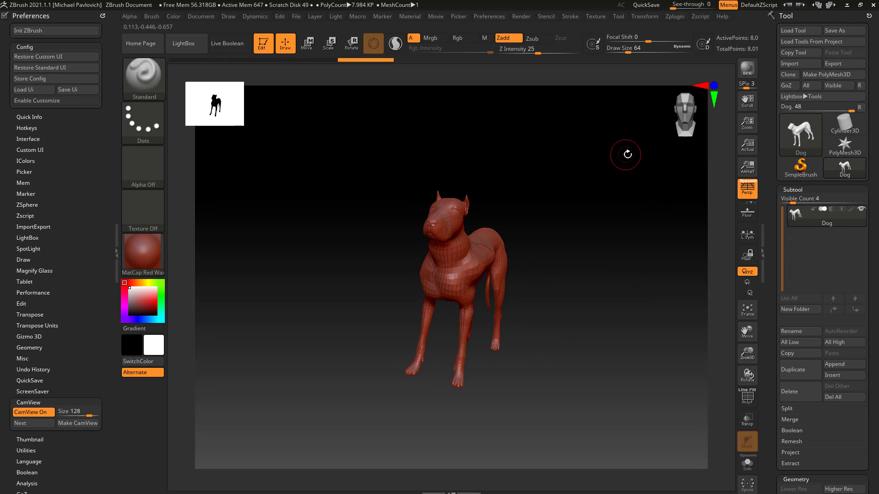
pyautogui.click(714, 85)
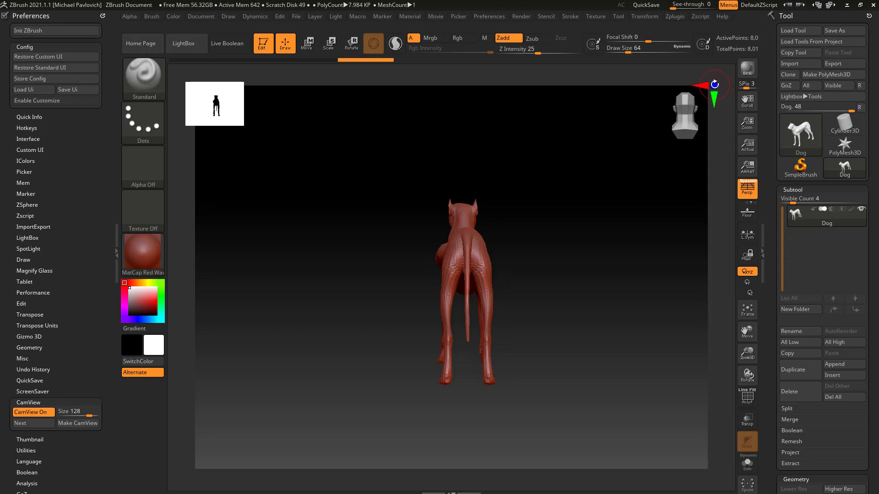
pyautogui.click(715, 85)
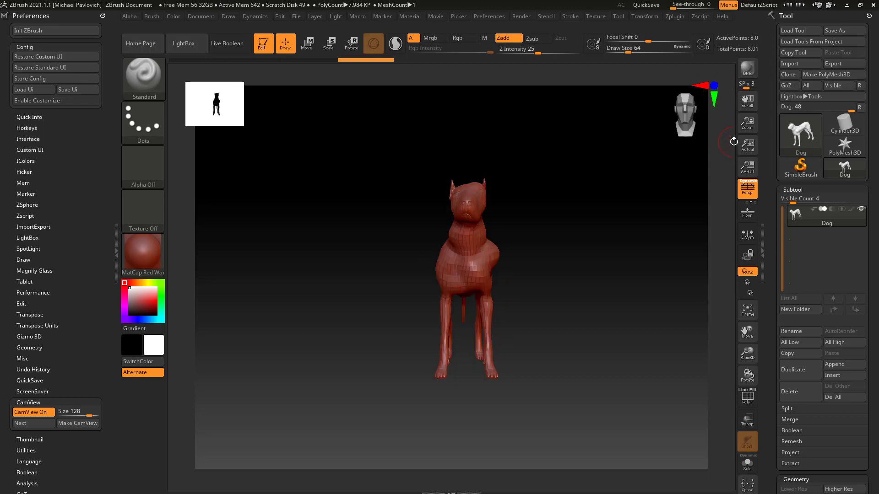
pyautogui.click(715, 98)
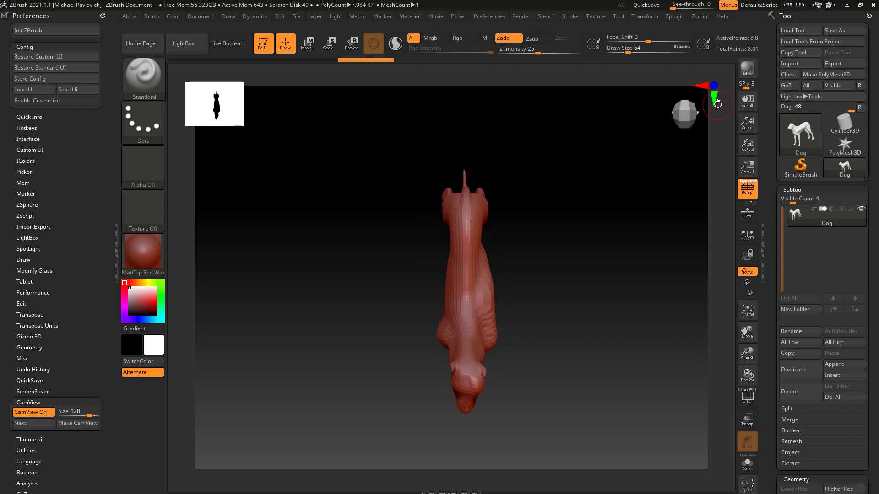
pyautogui.click(700, 84)
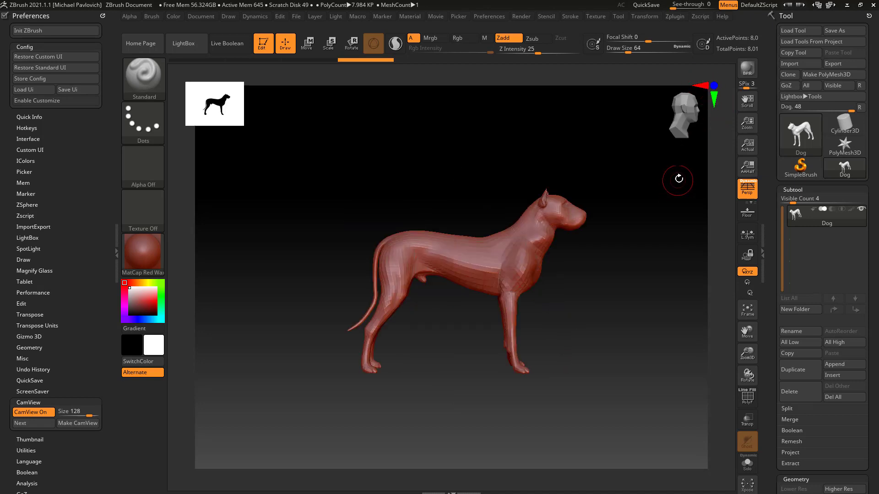
pyautogui.moveTo(686, 108); pyautogui.dragTo(678, 143)
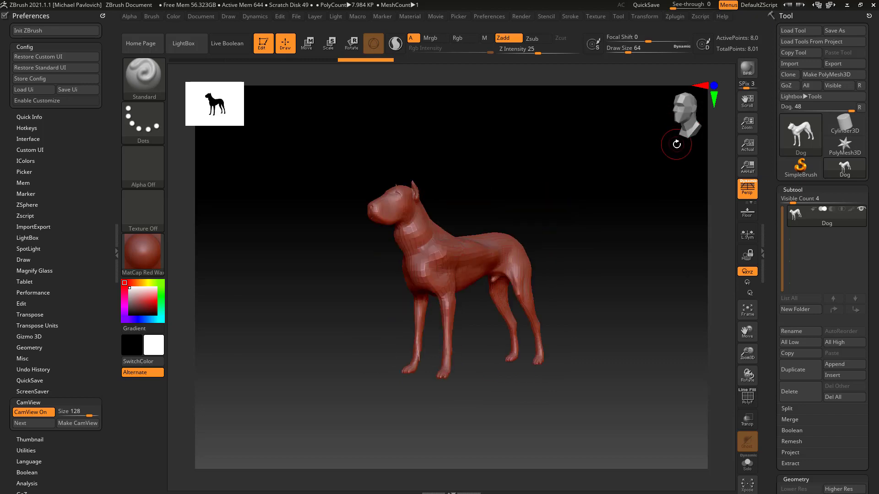
pyautogui.moveTo(599, 184); pyautogui.dragTo(709, 108)
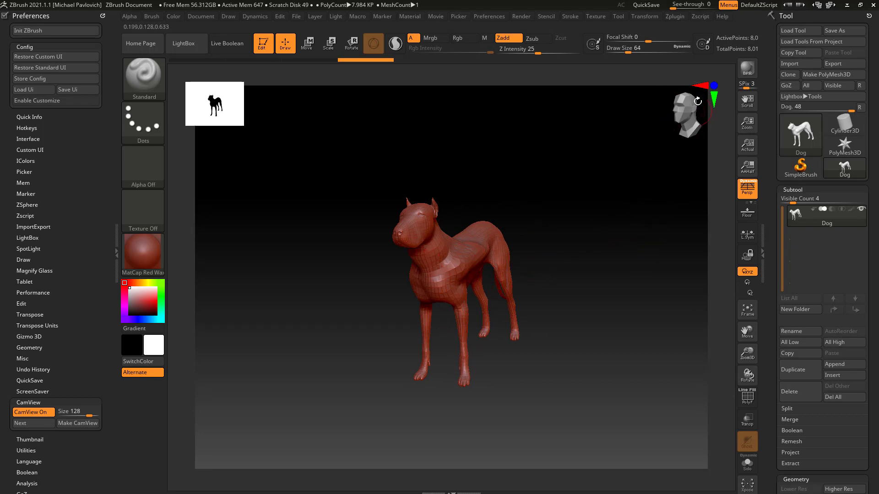
pyautogui.moveTo(601, 222); pyautogui.dragTo(630, 208)
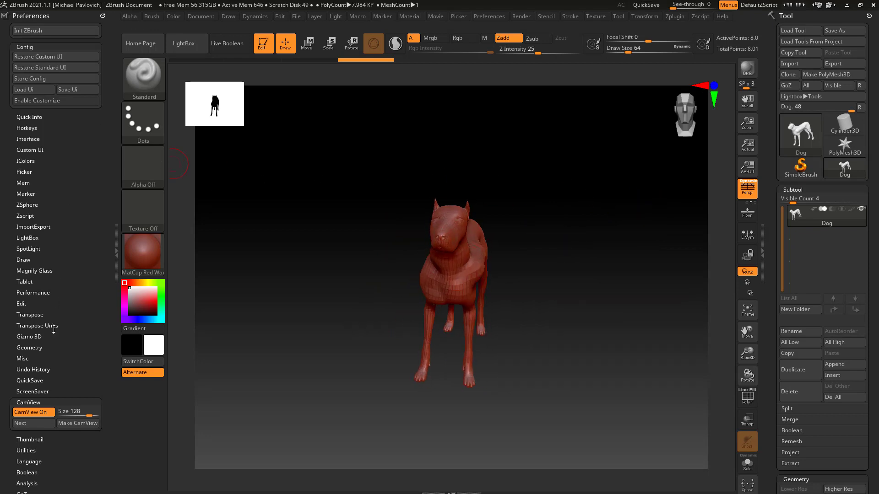
# - Cycle CamView Next until Skeleton_CamView.PSD loads, then rotate the dog to check the skeleton
pyautogui.click(39, 423)
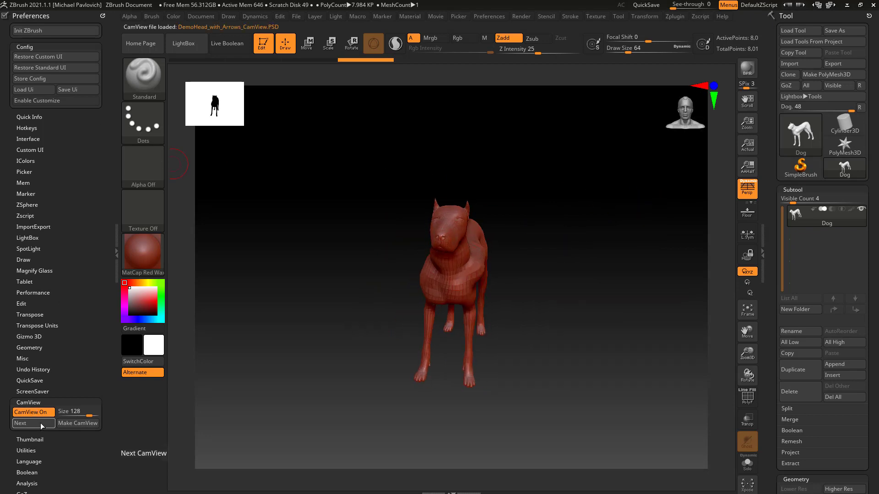
pyautogui.click(40, 423)
pyautogui.click(40, 422)
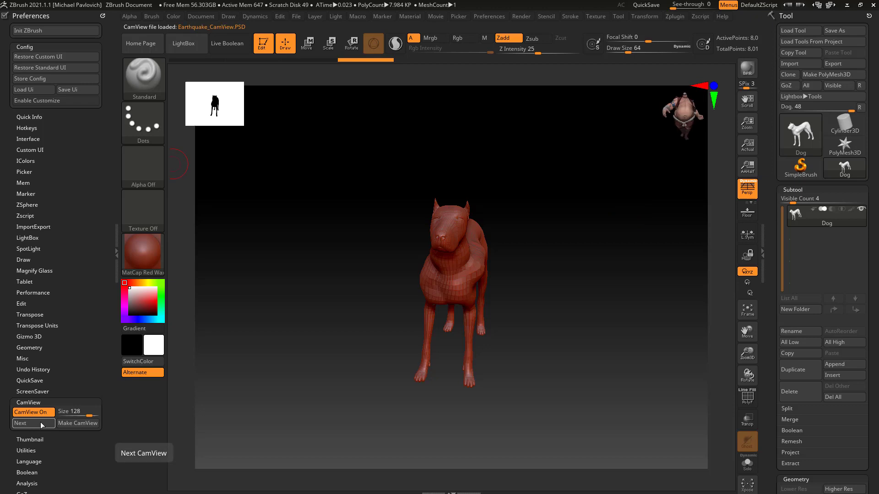
pyautogui.click(40, 422)
pyautogui.click(41, 422)
pyautogui.click(40, 422)
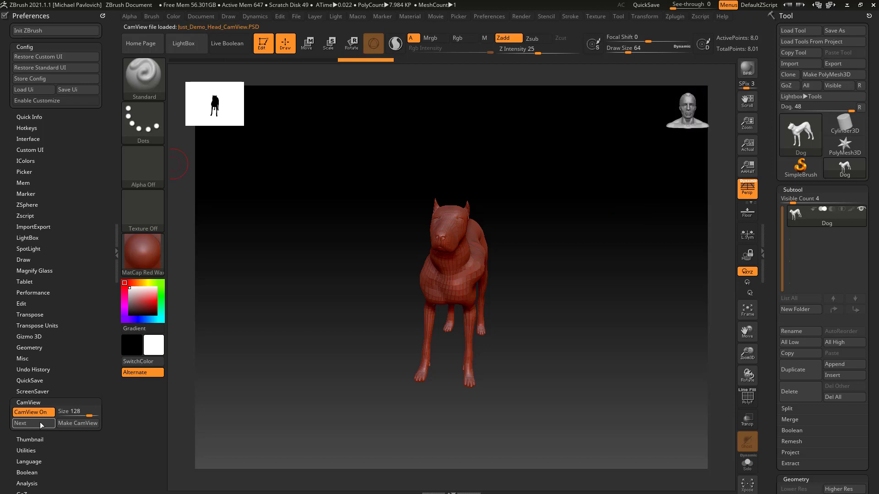
pyautogui.click(40, 423)
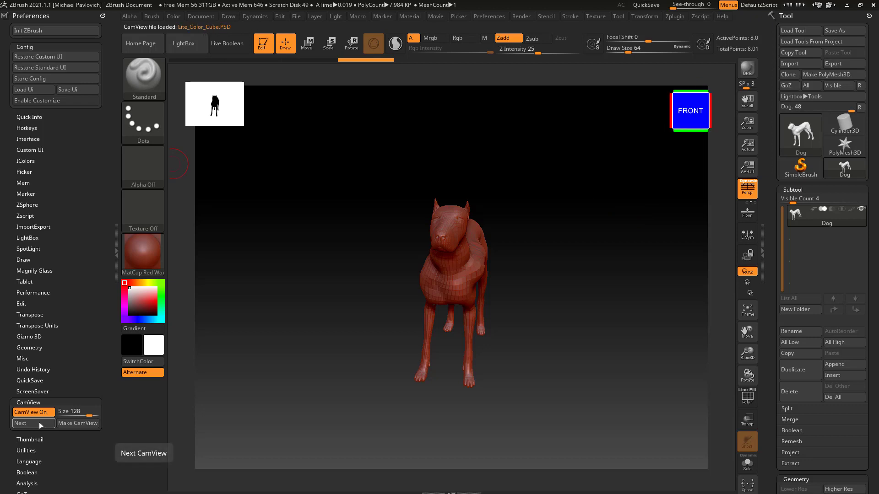
pyautogui.click(39, 422)
pyautogui.moveTo(596, 241); pyautogui.dragTo(680, 194)
pyautogui.moveTo(633, 309); pyautogui.dragTo(636, 290)
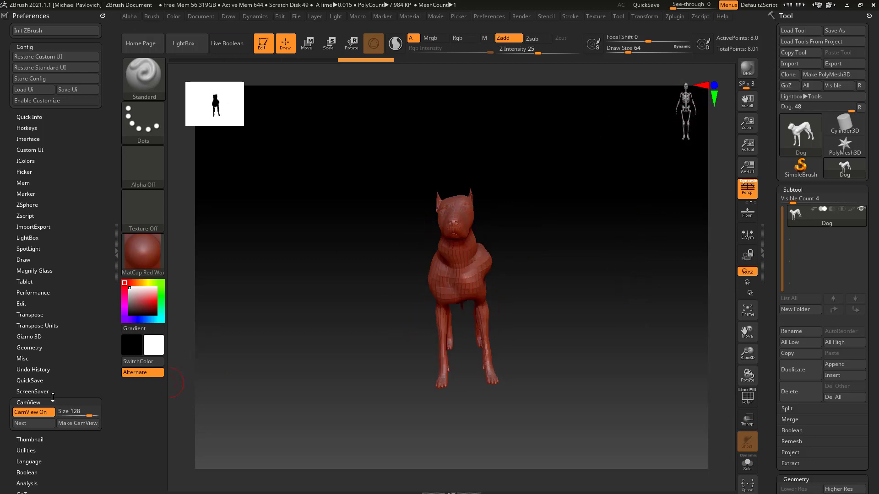
# - Raise the CamView Size from 128 to 250 and orbit to check the larger skeleton
pyautogui.moveTo(89, 415); pyautogui.dragTo(111, 414)
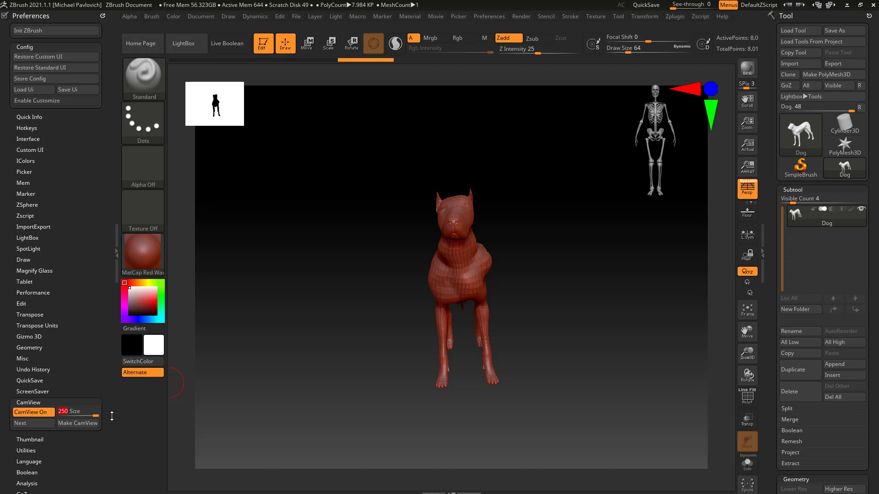
pyautogui.moveTo(581, 248); pyautogui.dragTo(612, 294)
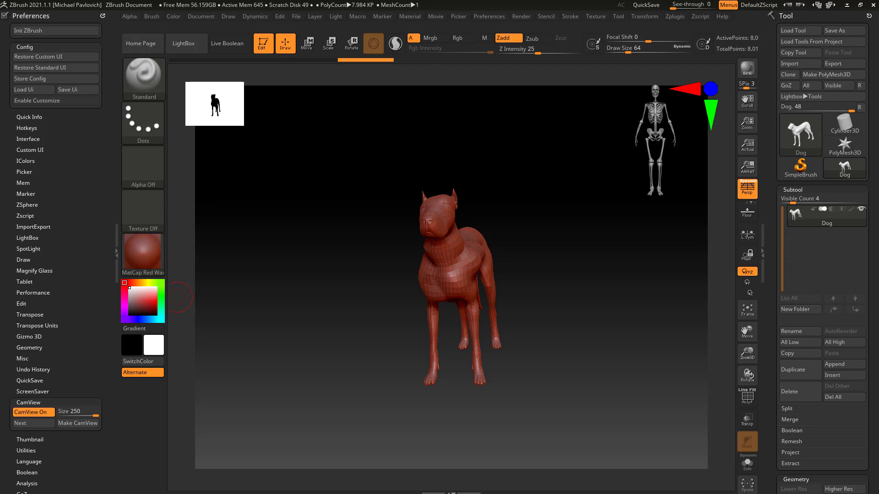
# - Browse the ZBrush 2020 What's New artwork and YouTube playlist in Chrome, then minimize it
pyautogui.hotkey('alt', 'Tab')
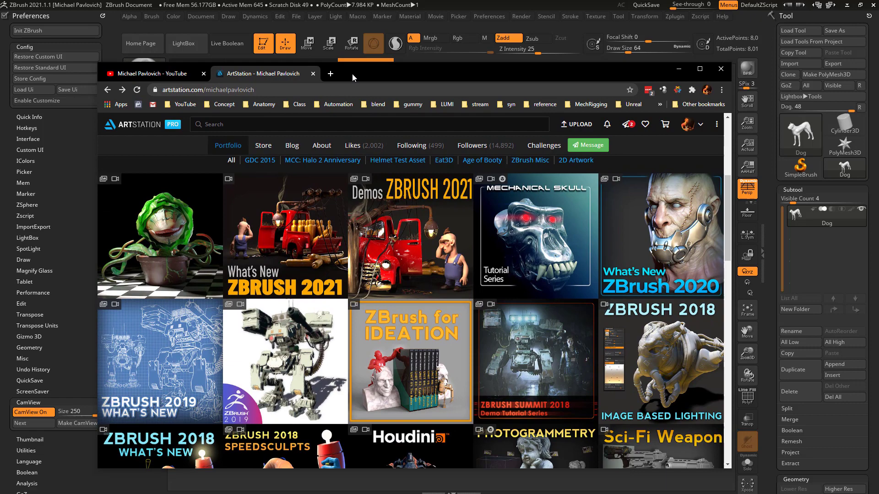
pyautogui.click(673, 233)
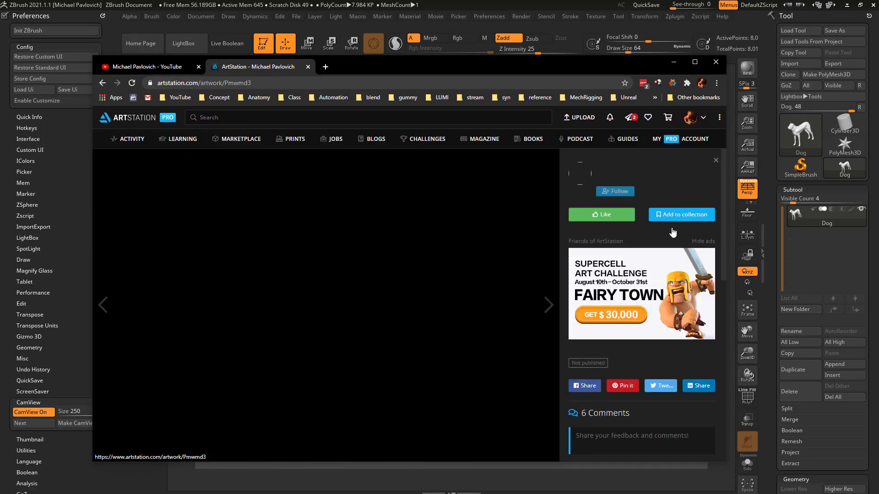
pyautogui.click(508, 163)
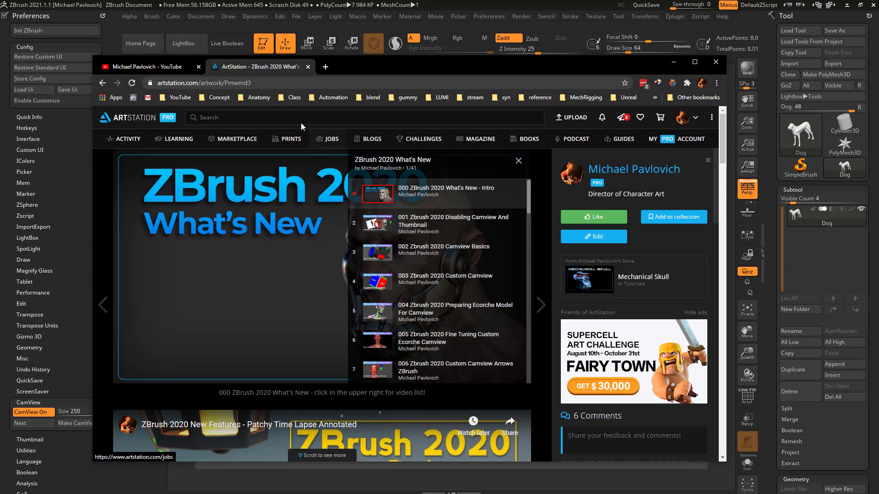
pyautogui.click(163, 70)
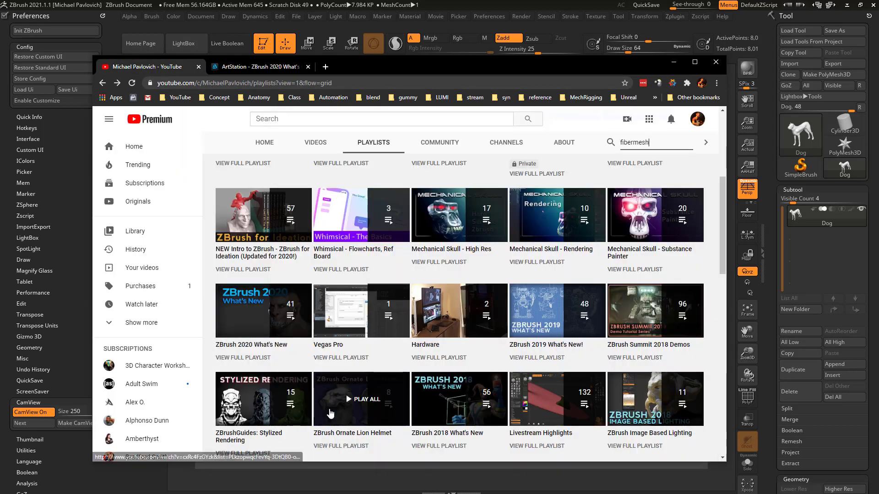
pyautogui.click(259, 358)
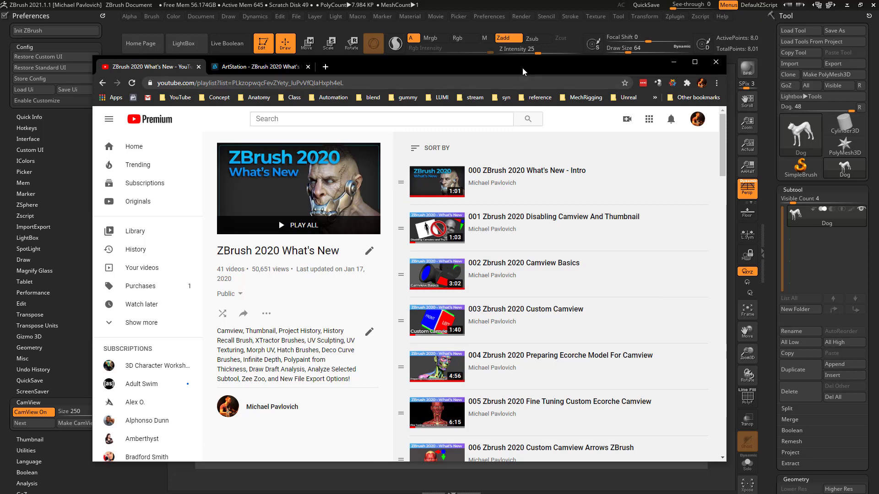
pyautogui.click(674, 62)
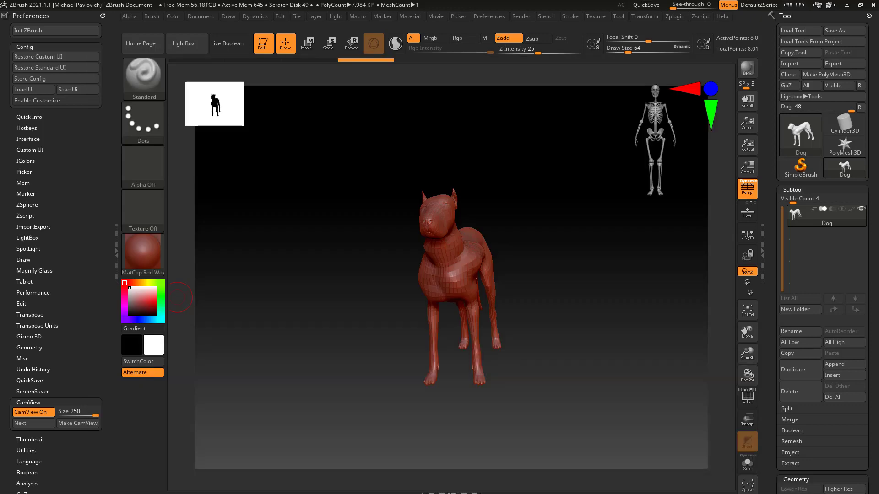
# - Switch CamView off, collapse its settings, and expand the Thumbnail preferences
pyautogui.click(31, 413)
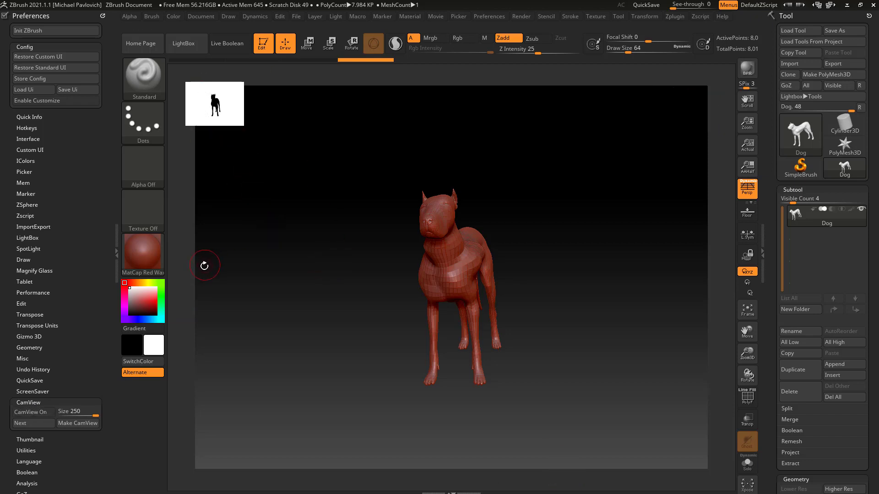
pyautogui.click(29, 401)
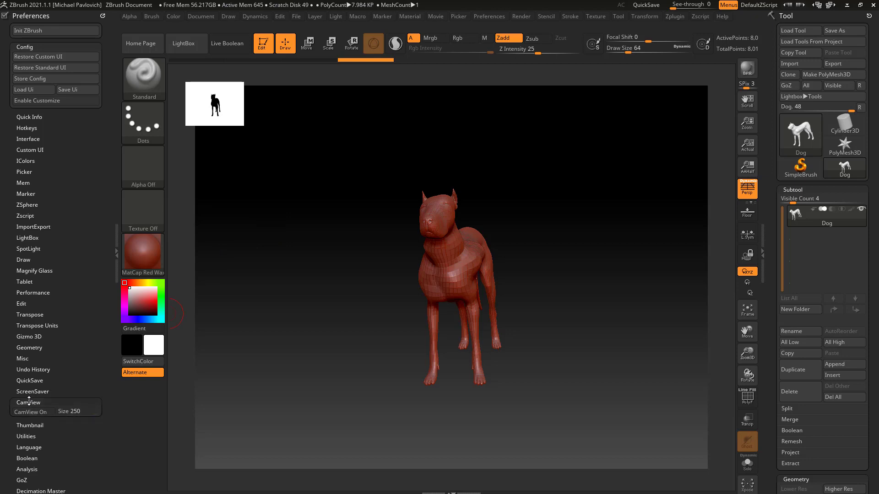
pyautogui.click(26, 412)
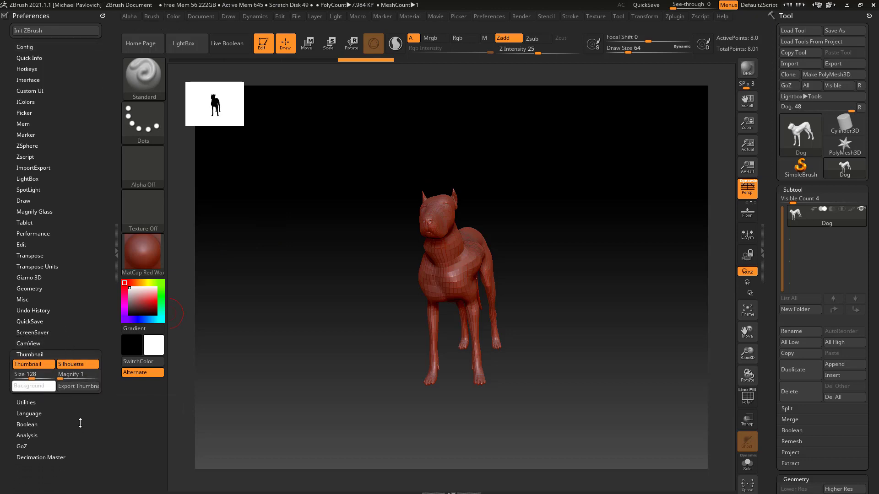
# - Turn the Thumbnail preview off after briefly toggling it
pyautogui.click(26, 365)
pyautogui.click(26, 364)
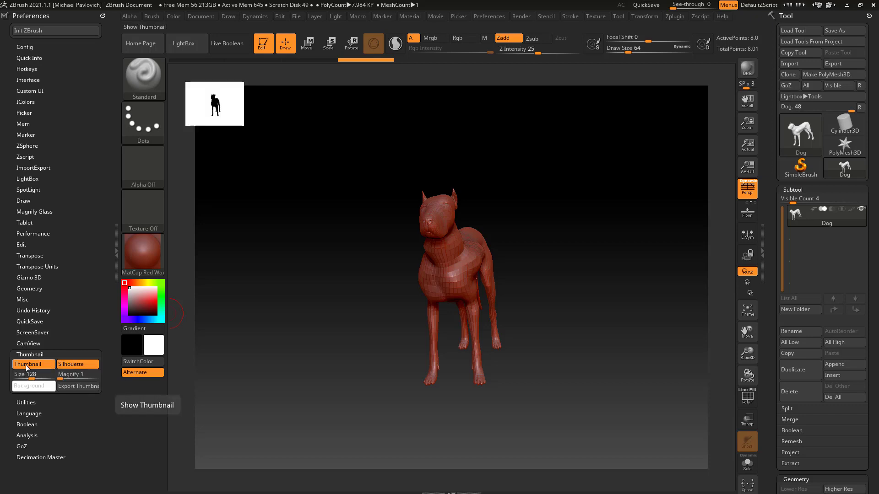
pyautogui.click(26, 365)
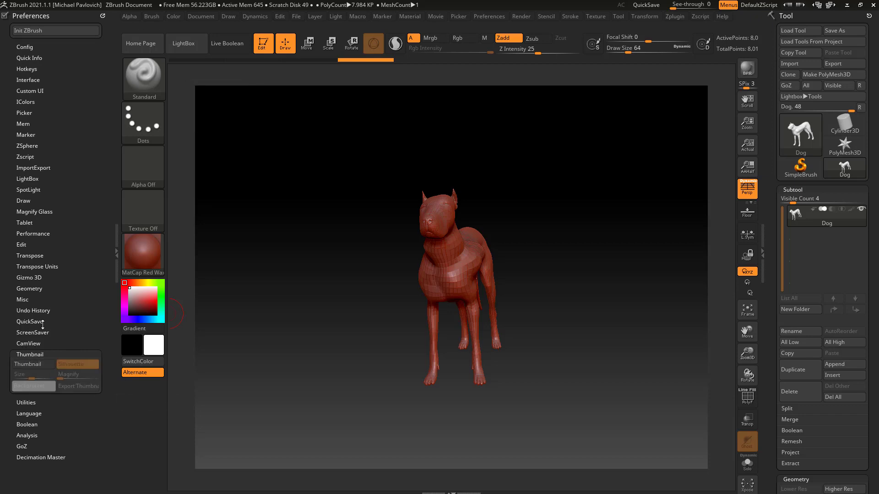
# - Store the current configuration from the Config group and confirm the save
pyautogui.click(24, 47)
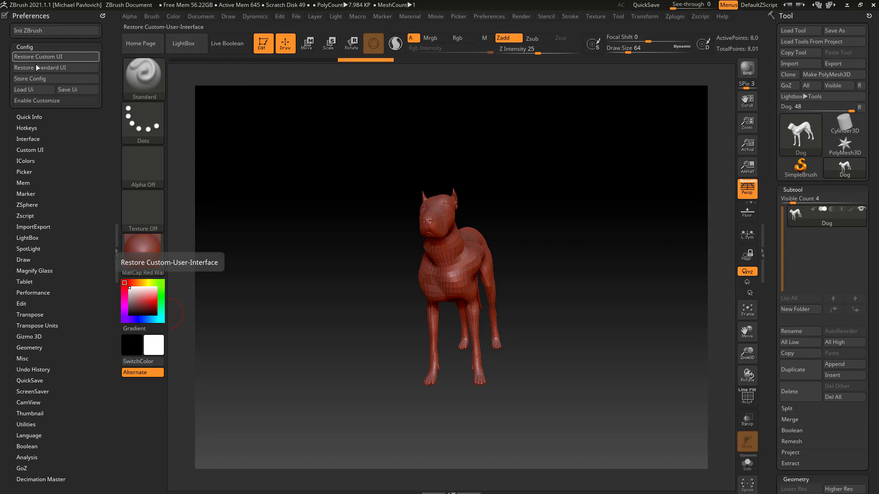
pyautogui.click(32, 78)
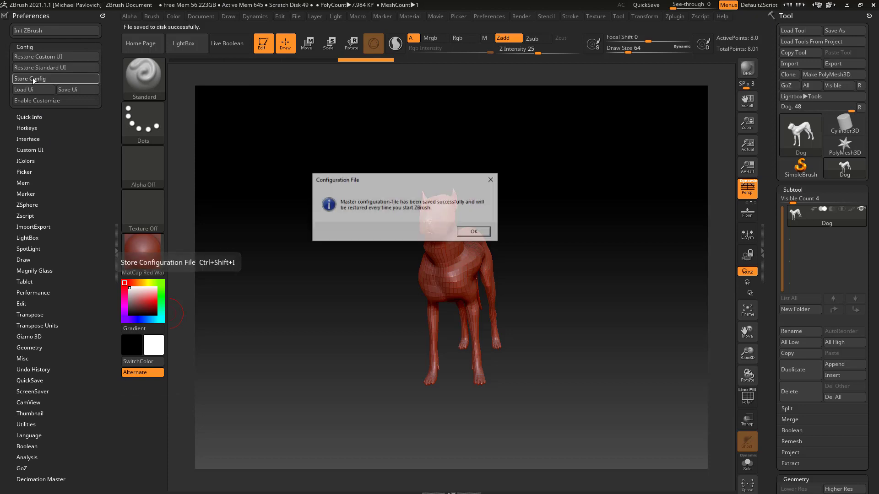
pyautogui.click(476, 232)
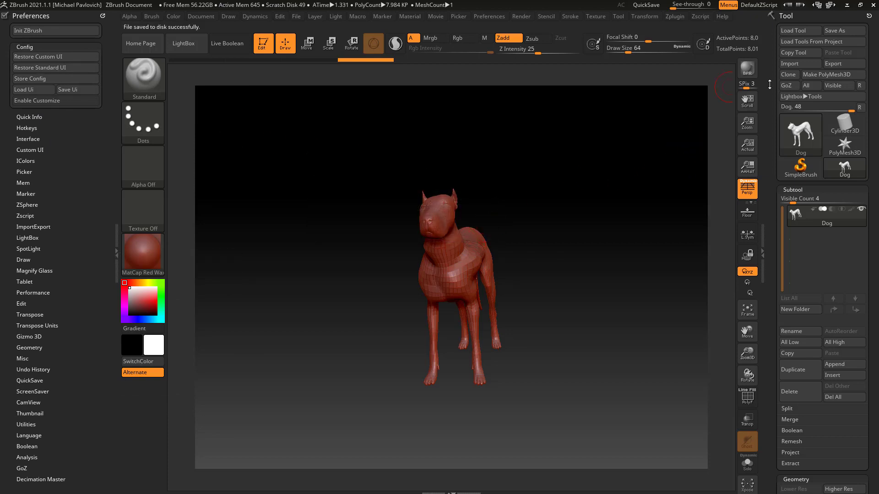
pyautogui.scroll(-5, 98, 229)
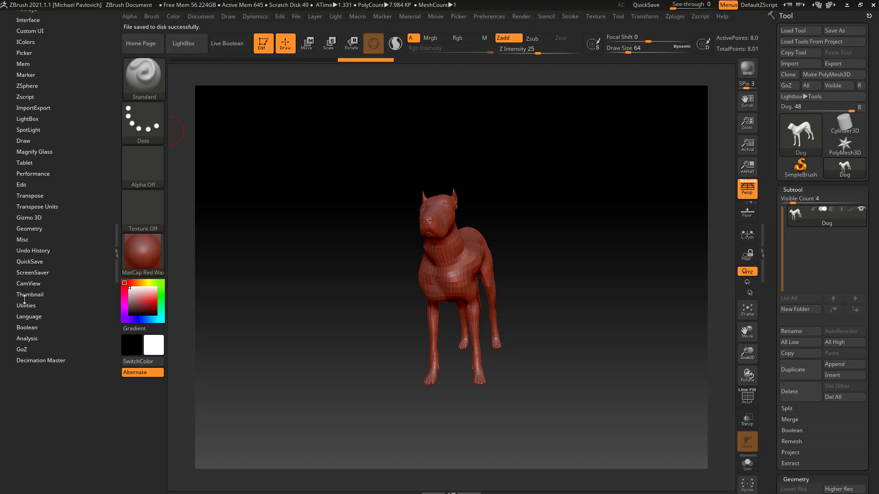
# - Re-enable the Thumbnail preview, turn Silhouette off, and rotate the dog to a three-quarter view
pyautogui.click(27, 294)
pyautogui.click(32, 306)
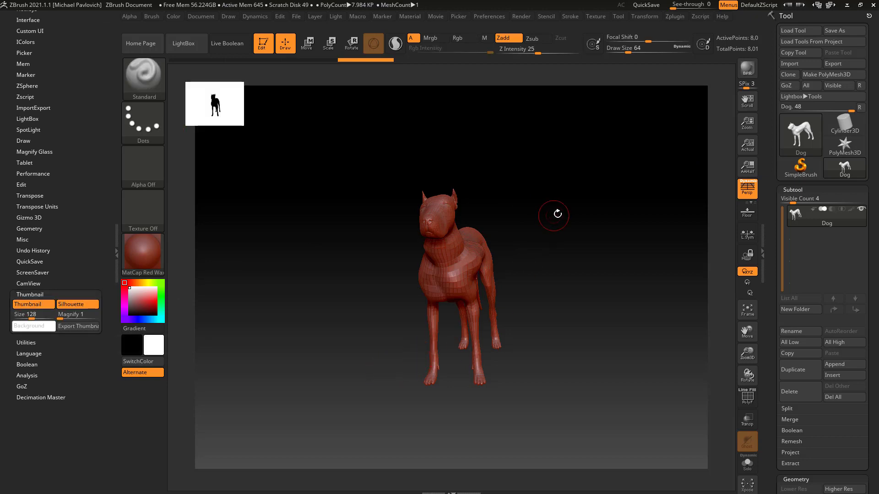
pyautogui.moveTo(555, 210); pyautogui.dragTo(578, 216)
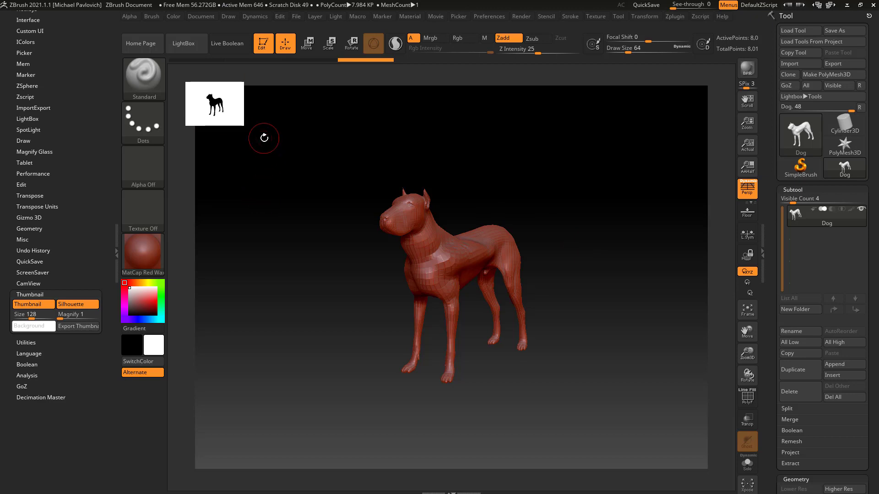
pyautogui.moveTo(285, 218)
pyautogui.mouseDown()
pyautogui.moveTo(284, 229)
pyautogui.moveTo(275, 225)
pyautogui.mouseUp()
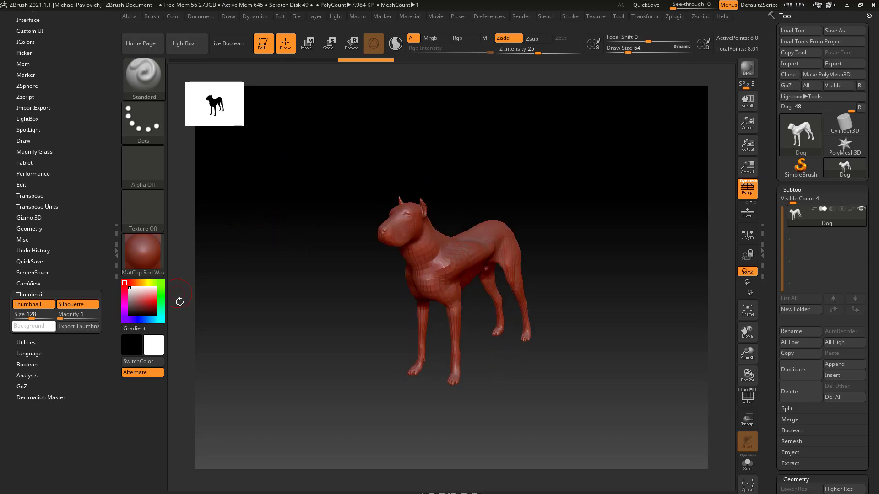
pyautogui.click(83, 306)
pyautogui.moveTo(302, 390); pyautogui.dragTo(287, 307)
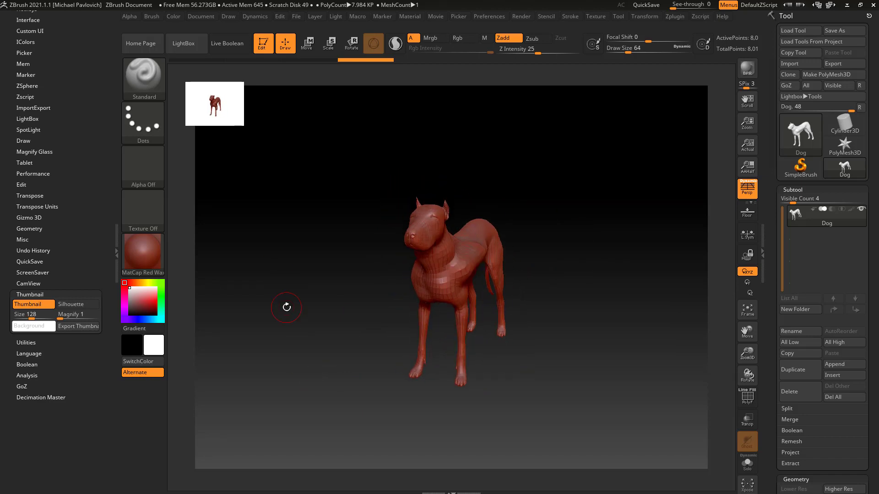
# - Turn Silhouette back on and try dark grey and red thumbnail backgrounds before picking white
pyautogui.click(89, 306)
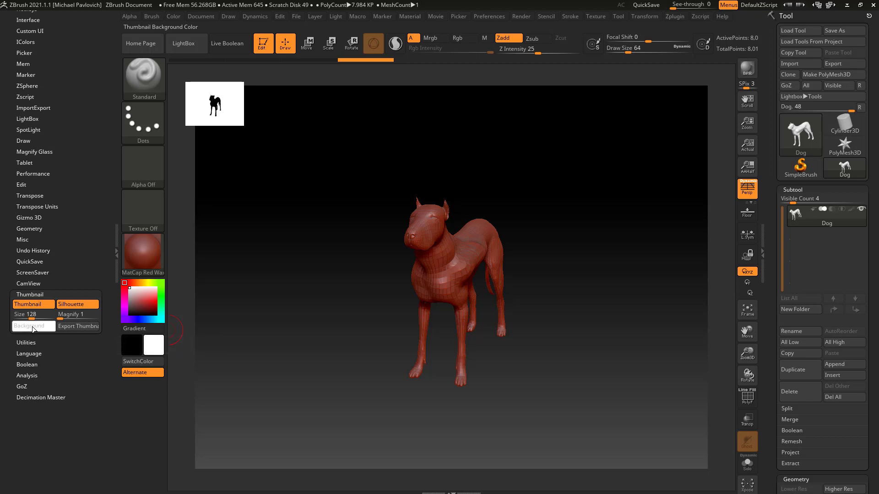
pyautogui.moveTo(32, 326)
pyautogui.mouseDown()
pyautogui.moveTo(57, 371)
pyautogui.moveTo(111, 384)
pyautogui.moveTo(78, 245)
pyautogui.moveTo(113, 278)
pyautogui.moveTo(172, 33)
pyautogui.moveTo(292, 43)
pyautogui.moveTo(239, 23)
pyautogui.moveTo(213, 322)
pyautogui.moveTo(435, 223)
pyautogui.moveTo(177, 246)
pyautogui.moveTo(151, 280)
pyautogui.moveTo(99, 236)
pyautogui.mouseUp()
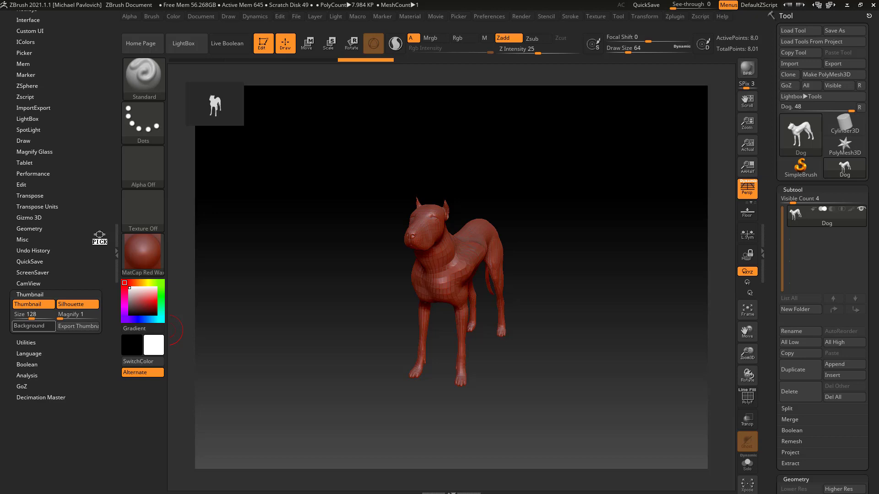
pyautogui.moveTo(99, 236); pyautogui.dragTo(131, 344)
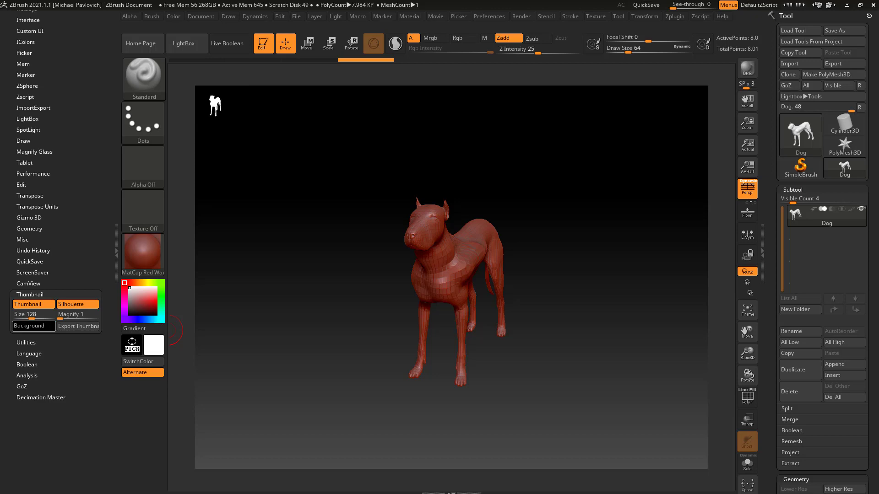
pyautogui.moveTo(131, 345); pyautogui.dragTo(155, 346)
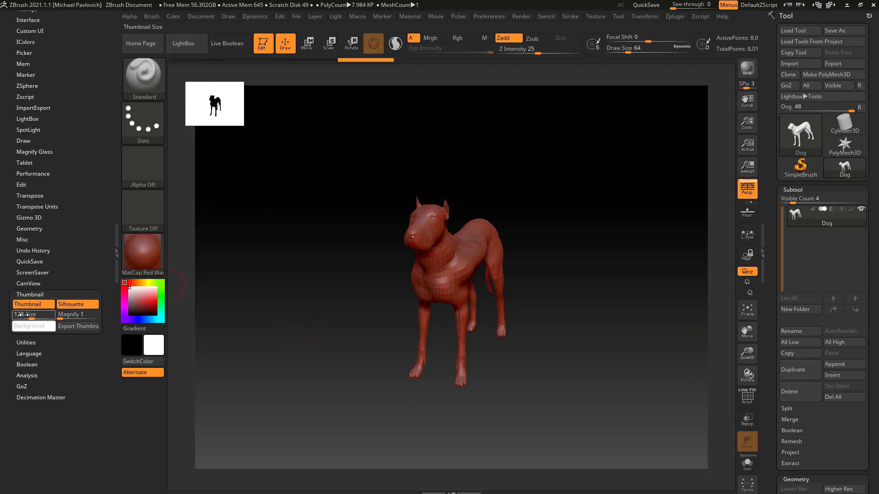
# - Try Thumbnail Size 53 and 235 and Magnify 3, finishing at Size 262 with Magnify 1
pyautogui.moveTo(21, 314); pyautogui.dragTo(36, 315)
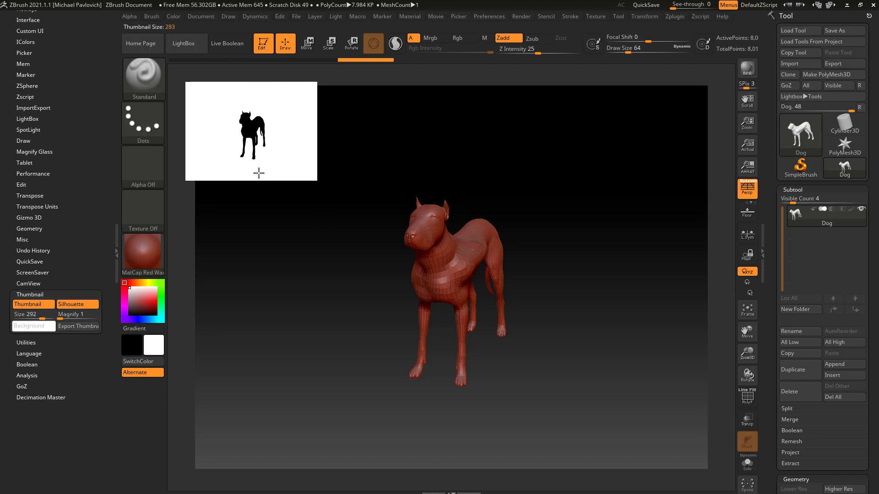
pyautogui.write('53')
pyautogui.press('Return')
pyautogui.moveTo(207, 156); pyautogui.dragTo(261, 280)
pyautogui.moveTo(75, 319); pyautogui.dragTo(70, 315)
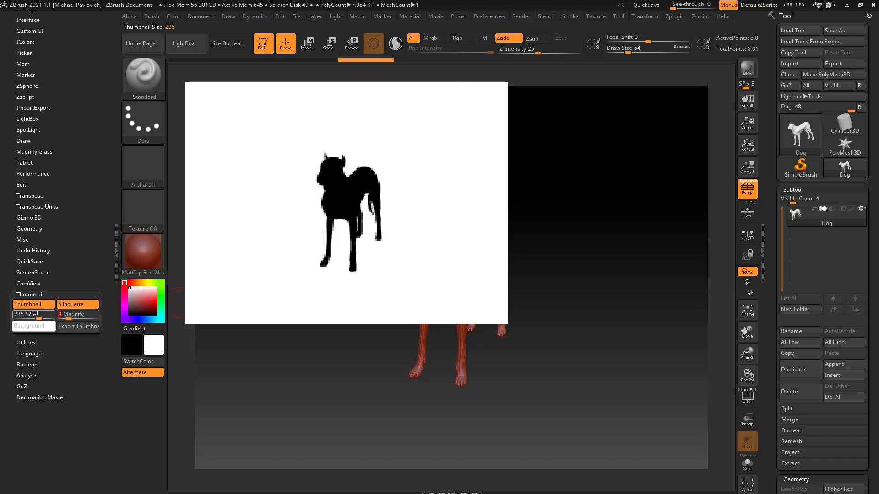
pyautogui.moveTo(35, 314)
pyautogui.mouseDown()
pyautogui.moveTo(60, 314)
pyautogui.moveTo(40, 314)
pyautogui.mouseUp()
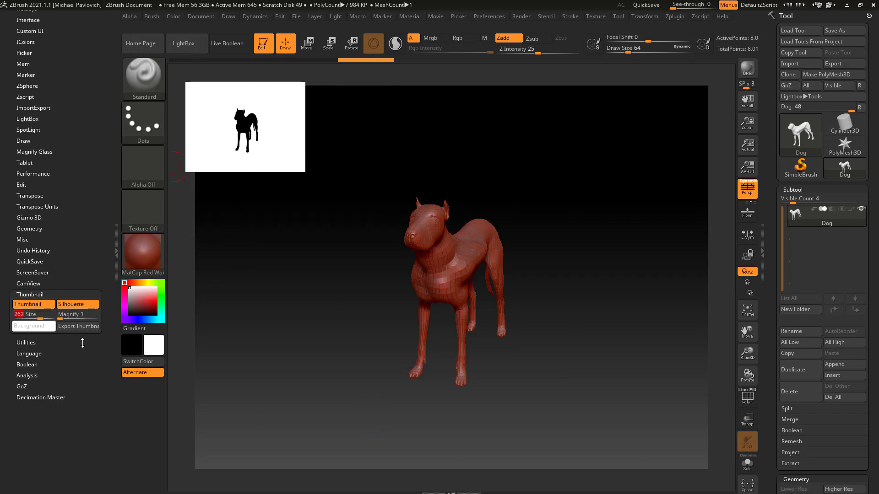
# - Review the Export Thumbnail dialog's image file types, keep PNG, and close it without exporting
pyautogui.click(84, 327)
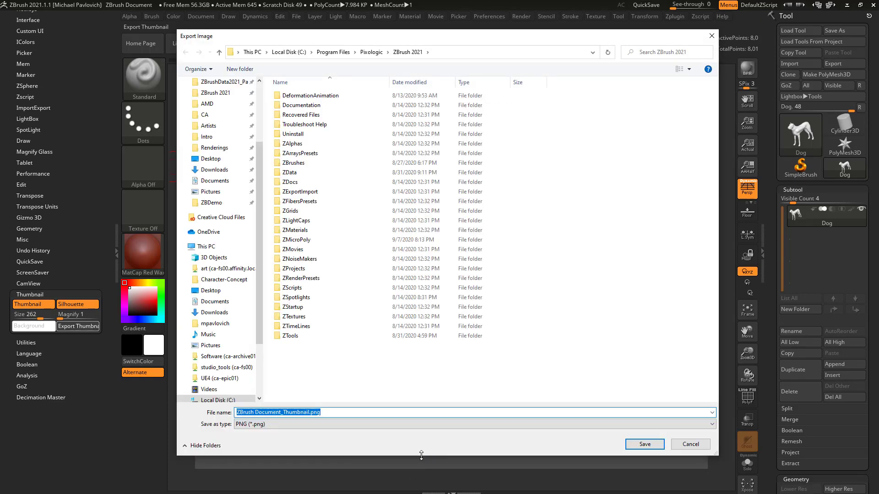
pyautogui.click(405, 425)
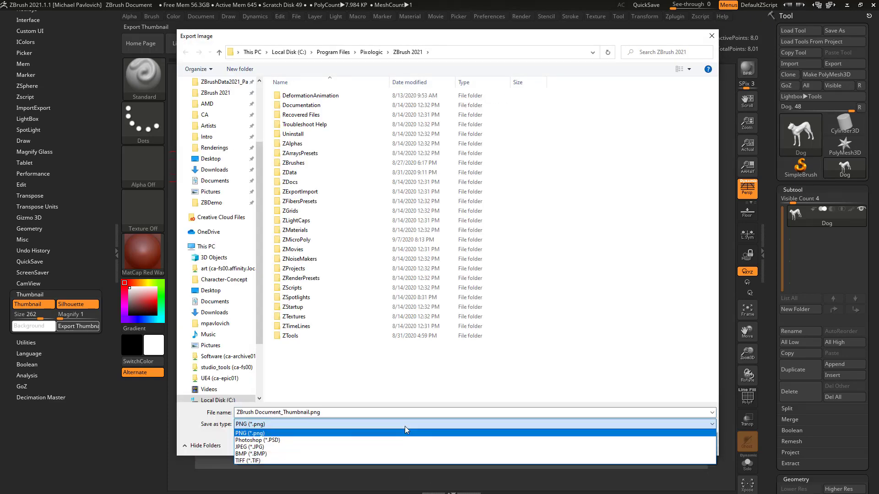
pyautogui.click(558, 416)
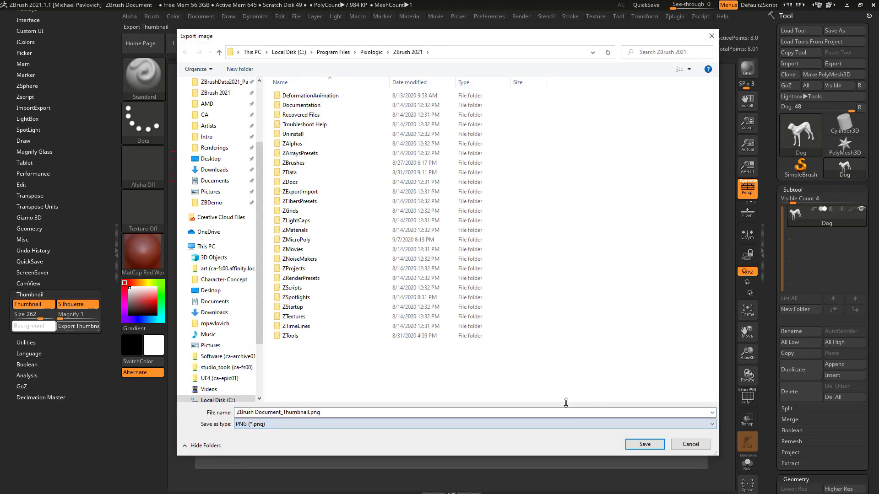
pyautogui.click(697, 439)
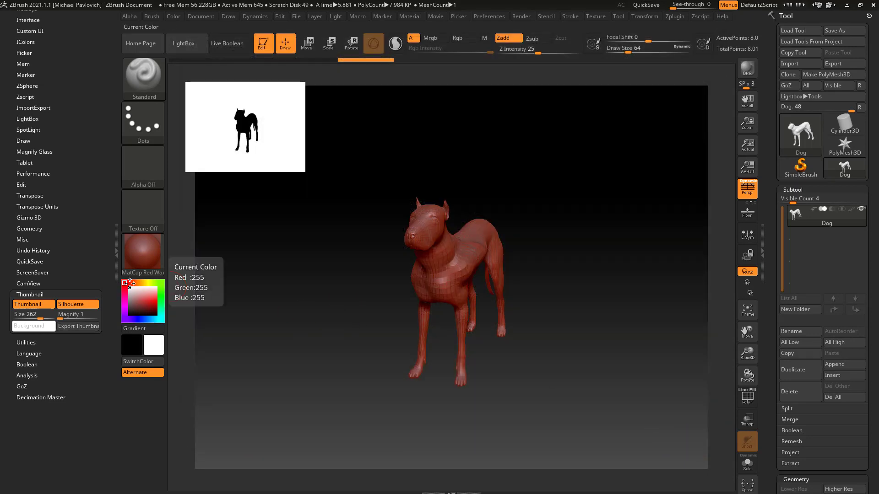
# - Switch Thumbnail off, collapse its subpalette, and scroll the preferences list back to the top
pyautogui.click(31, 305)
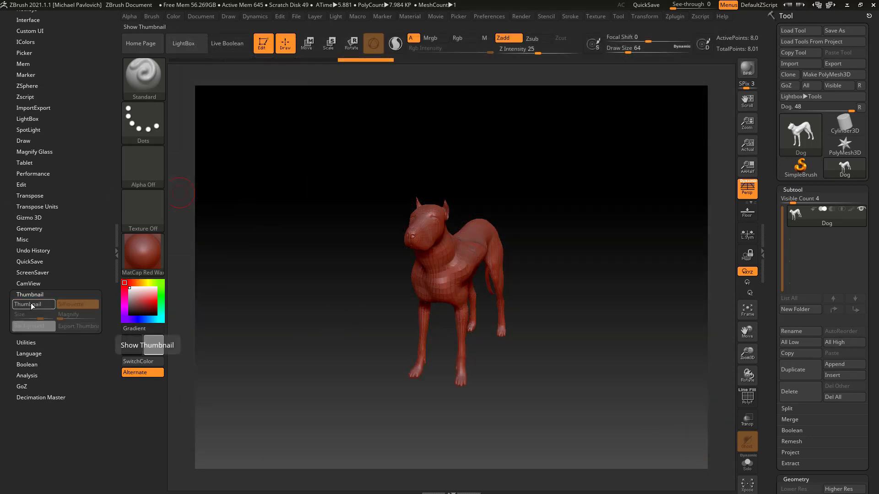
pyautogui.click(30, 294)
pyautogui.moveTo(93, 185); pyautogui.dragTo(95, 313)
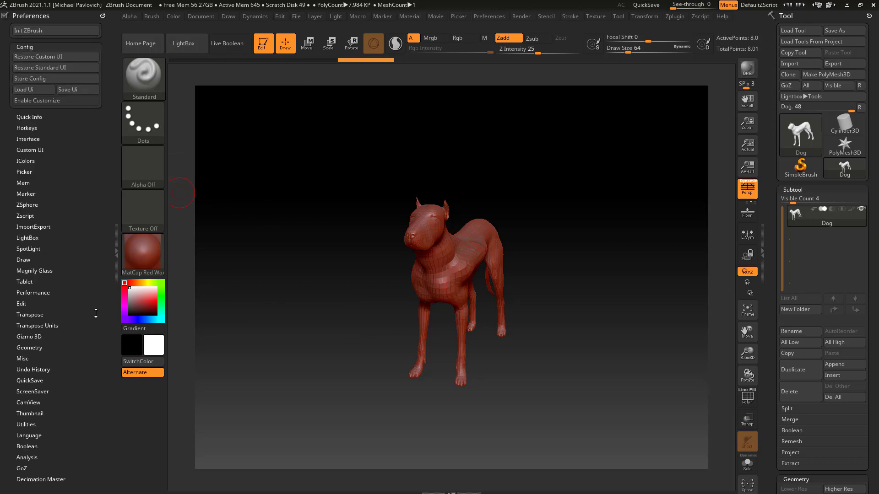